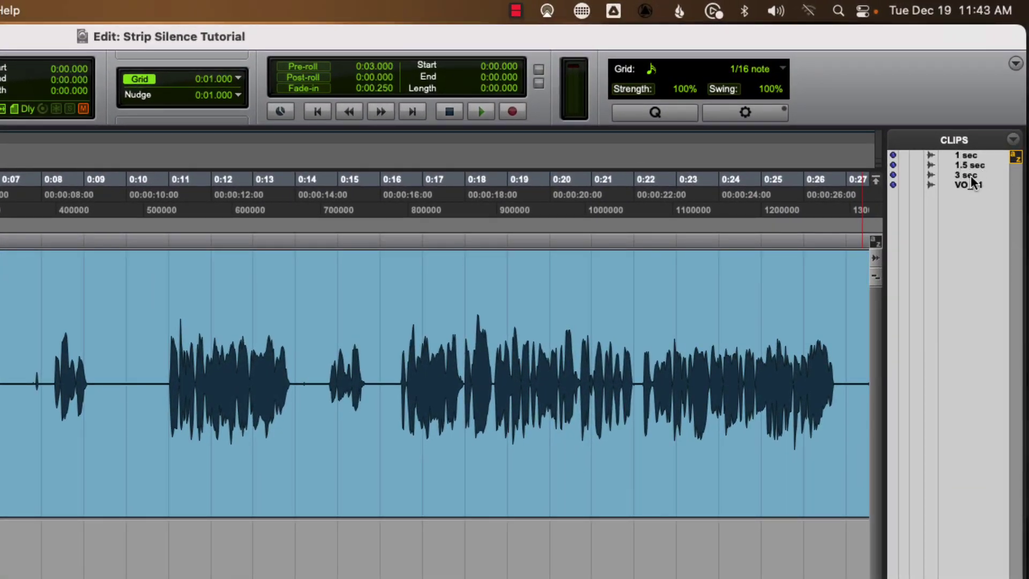
Insert the 3 sec clip at the start of the VO track and delete the following audio up to the phrase at 0:11.221
{"action": "left_click", "coordinate": [969, 175]}
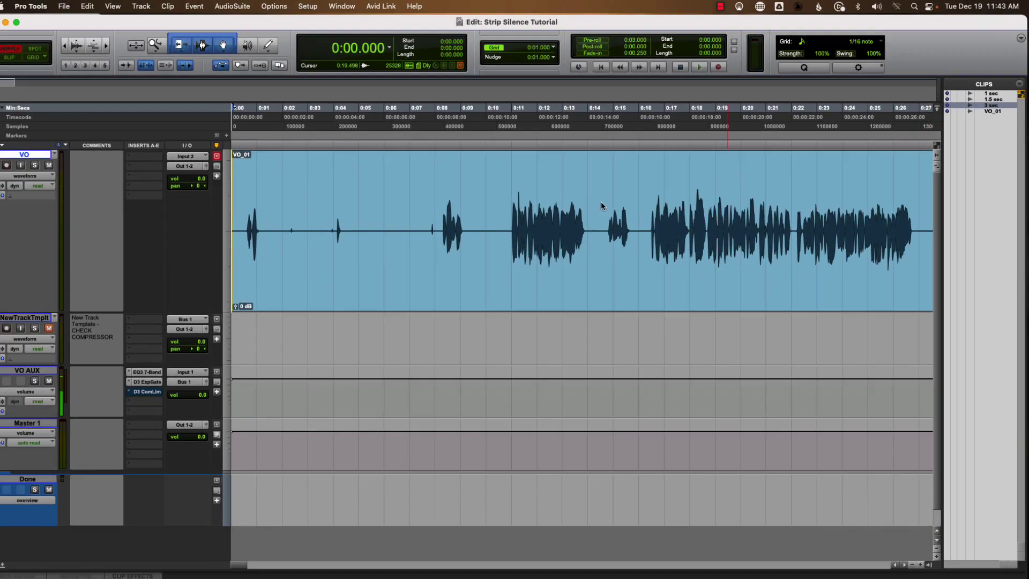
{"action": "left_click_drag", "start_coordinate": [601, 202], "coordinate": [412, 241]}
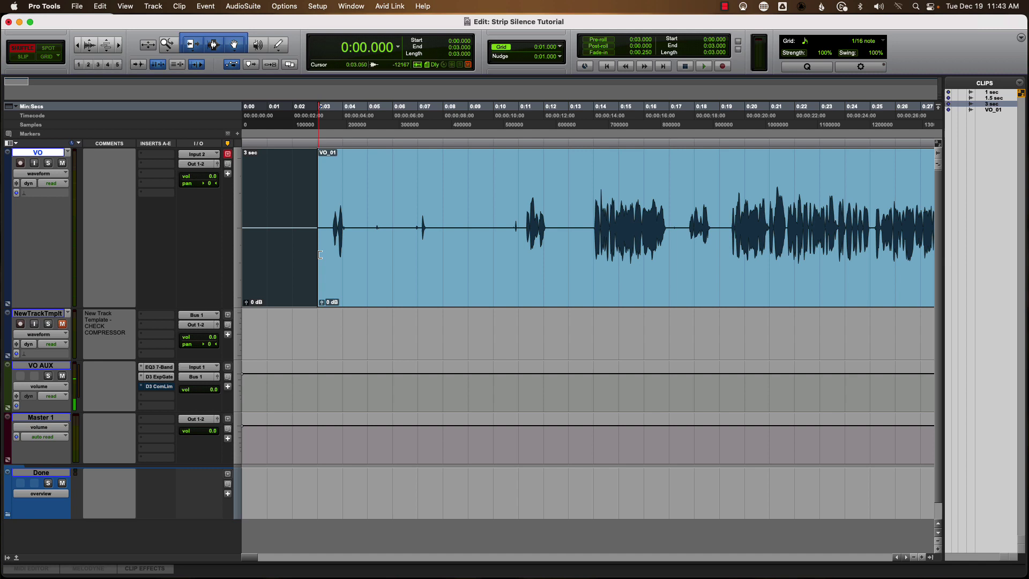
{"action": "left_click", "coordinate": [523, 219]}
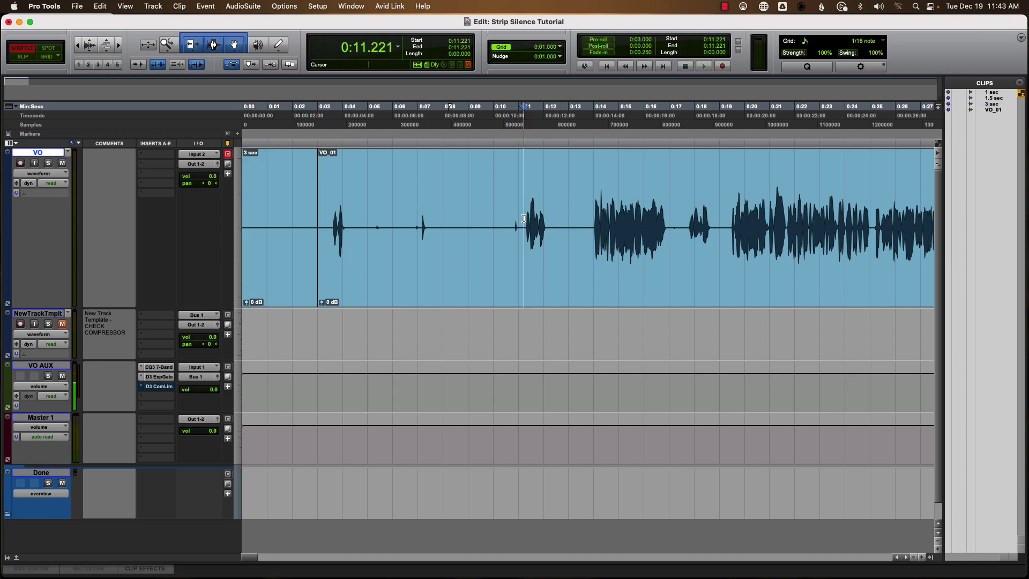
{"action": "key", "text": "super+e"}
{"action": "left_click", "coordinate": [503, 252]}
{"action": "key", "text": "Delete"}
{"action": "key", "text": "space"}
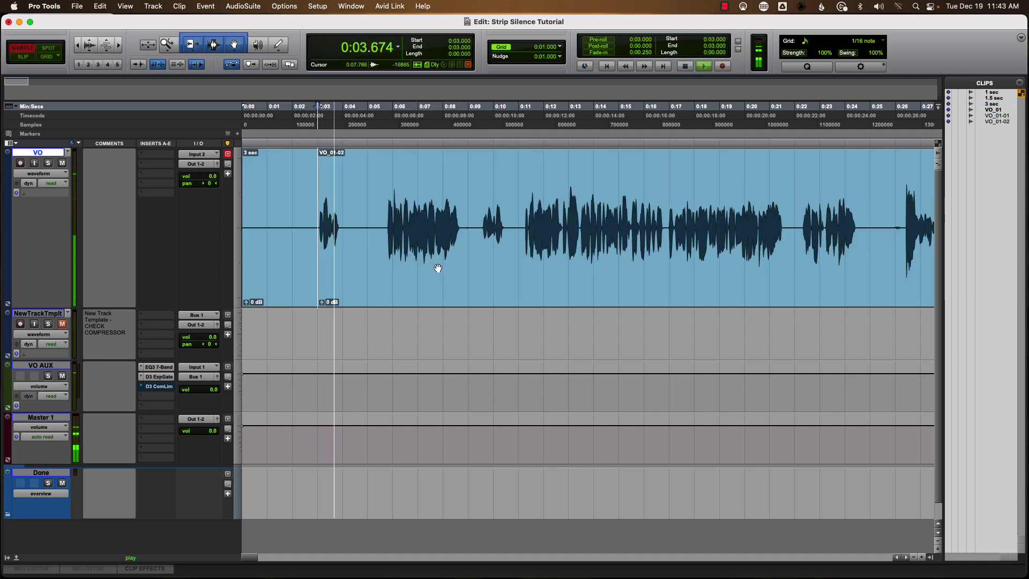
{"action": "key", "text": "space"}
Replace the next three long pauses between phrases on the VO track with the copied 3 sec clip
{"action": "left_click_drag", "start_coordinate": [386, 222], "coordinate": [343, 230]}
{"action": "key", "text": "super+v"}
{"action": "left_click_drag", "start_coordinate": [513, 231], "coordinate": [499, 231]}
{"action": "key", "text": "super+v"}
{"action": "left_click", "coordinate": [614, 227]}
{"action": "left_click_drag", "start_coordinate": [614, 227], "coordinate": [552, 226]}
{"action": "key", "text": "super+v"}
Replace the pauses before and after the short phrase near 0:34 with the 3 sec clip
{"action": "scroll", "coordinate": [536, 257], "scroll_direction": "right", "scroll_amount": 10}
{"action": "key", "text": "super+v"}
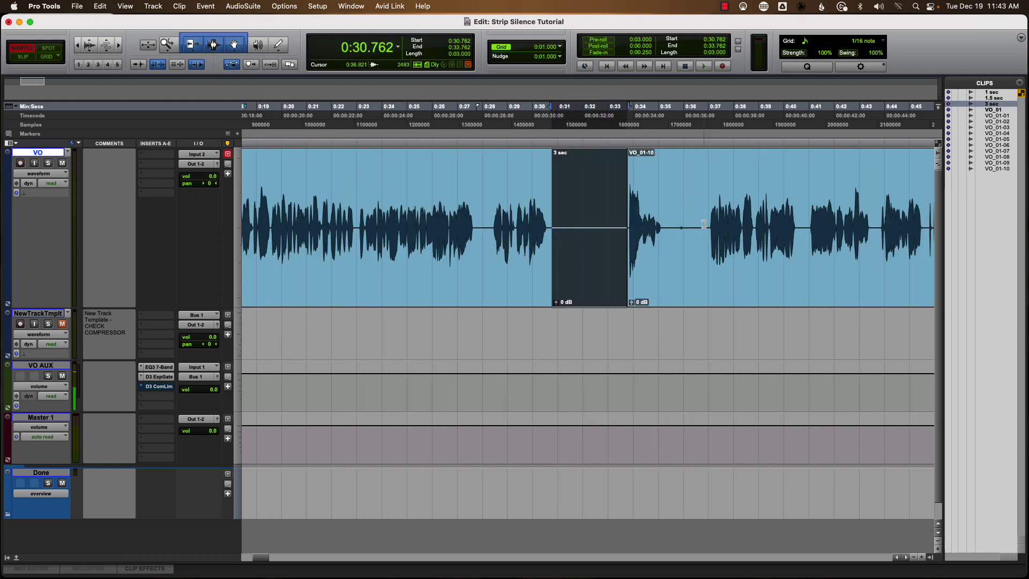
{"action": "left_click_drag", "start_coordinate": [704, 223], "coordinate": [675, 230]}
{"action": "key", "text": "super+v"}
{"action": "scroll", "coordinate": [589, 236], "scroll_direction": "right", "scroll_amount": 10}
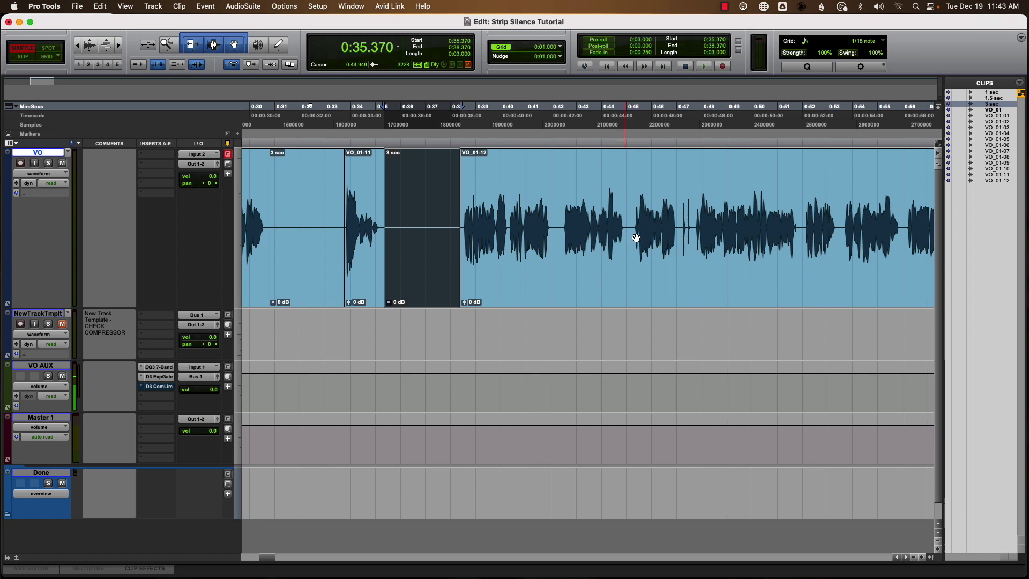
Delete the unwanted speech from about 0:45.3 to 0:47.7 on the VO track and play back the edit
{"action": "left_click", "coordinate": [696, 225]}
{"action": "key", "text": "space"}
{"action": "key", "text": "space"}
{"action": "left_click_drag", "start_coordinate": [694, 226], "coordinate": [635, 247]}
{"action": "key", "text": "n"}
{"action": "key", "text": "space"}
{"action": "key", "text": "Delete"}
{"action": "key", "text": "space"}
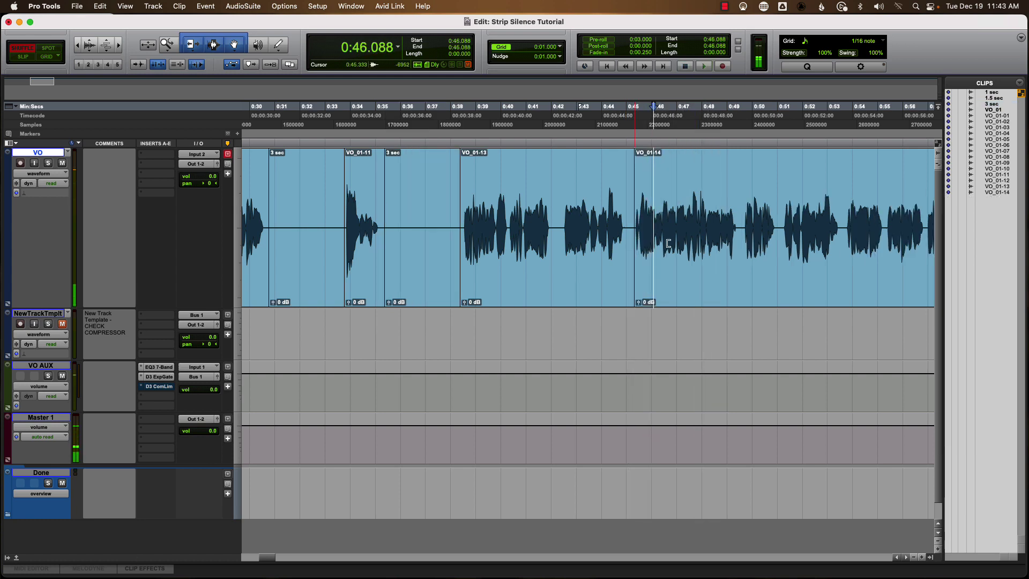
Delete the VO section from 0:59.413 to 1:11.936, closing the gap, and play across the edit
{"action": "scroll", "coordinate": [695, 250], "scroll_direction": "right", "scroll_amount": 5}
{"action": "scroll", "coordinate": [696, 252], "scroll_direction": "right", "scroll_amount": 6}
{"action": "scroll", "coordinate": [665, 232], "scroll_direction": "right", "scroll_amount": 3}
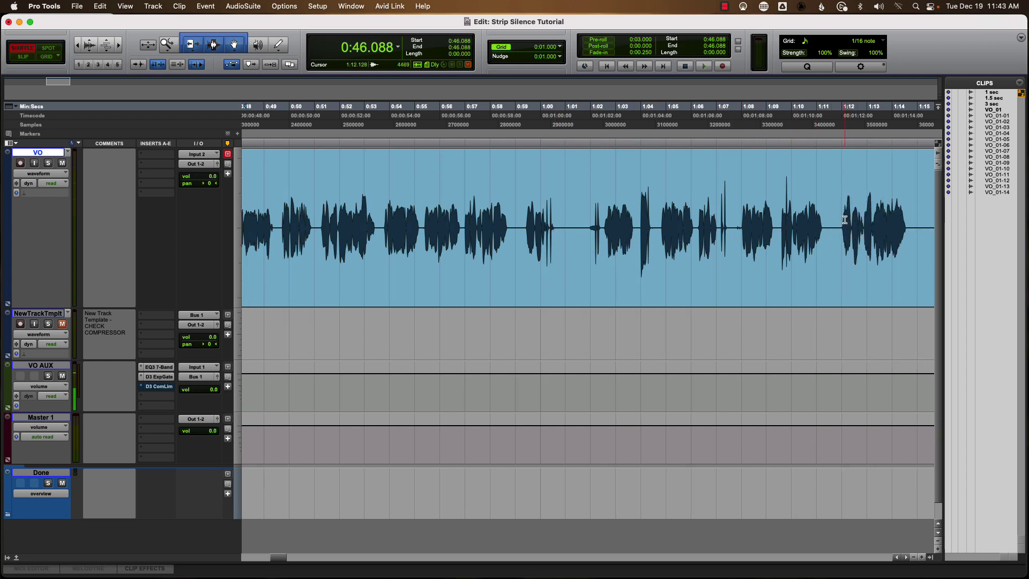
{"action": "left_click_drag", "start_coordinate": [839, 220], "coordinate": [525, 244]}
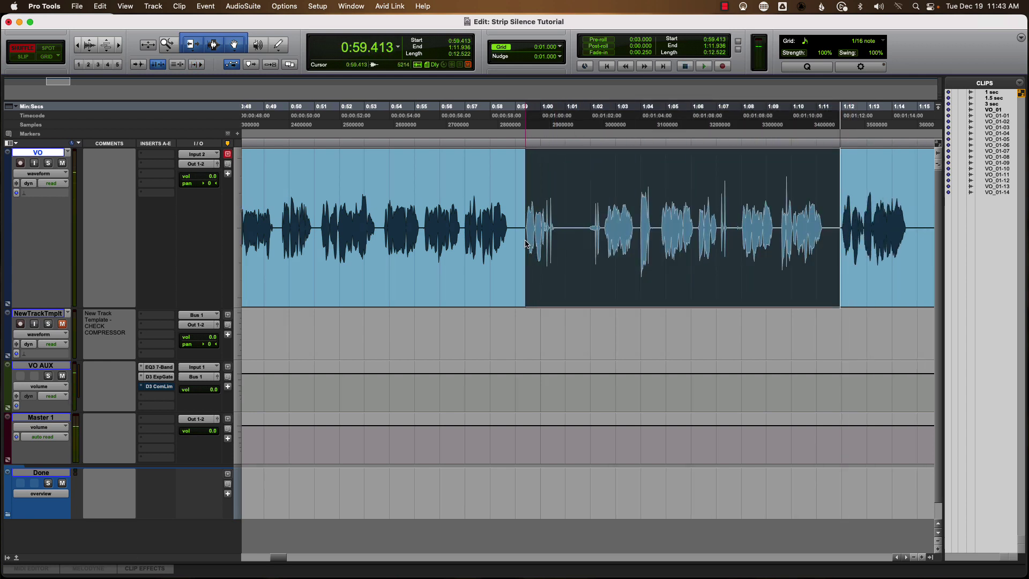
{"action": "key", "text": "space"}
{"action": "key", "text": "BackSpace"}
{"action": "key", "text": "ctrl+n"}
{"action": "key", "text": "space"}
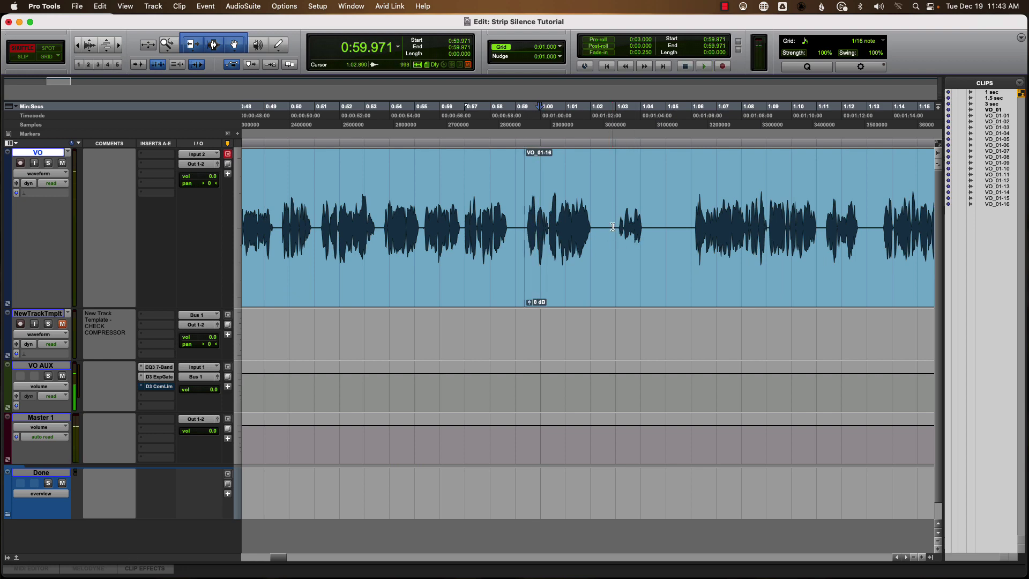
Replace the pauses before and after the short phrase near 1:06 with the 3 sec clip
{"action": "left_click_drag", "start_coordinate": [612, 226], "coordinate": [597, 231]}
{"action": "key", "text": "super+v"}
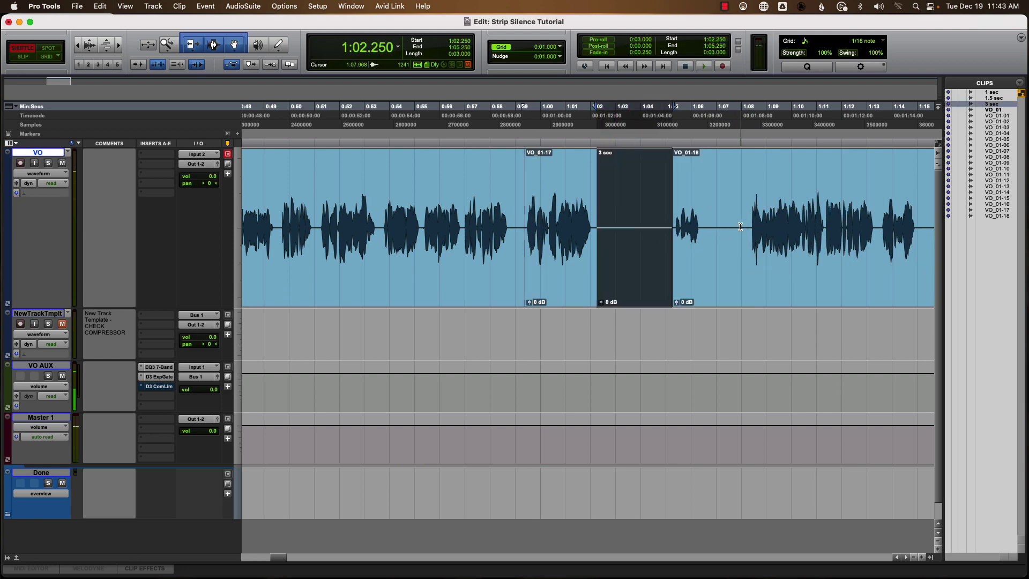
{"action": "left_click_drag", "start_coordinate": [739, 226], "coordinate": [706, 239]}
{"action": "key", "text": "super+v"}
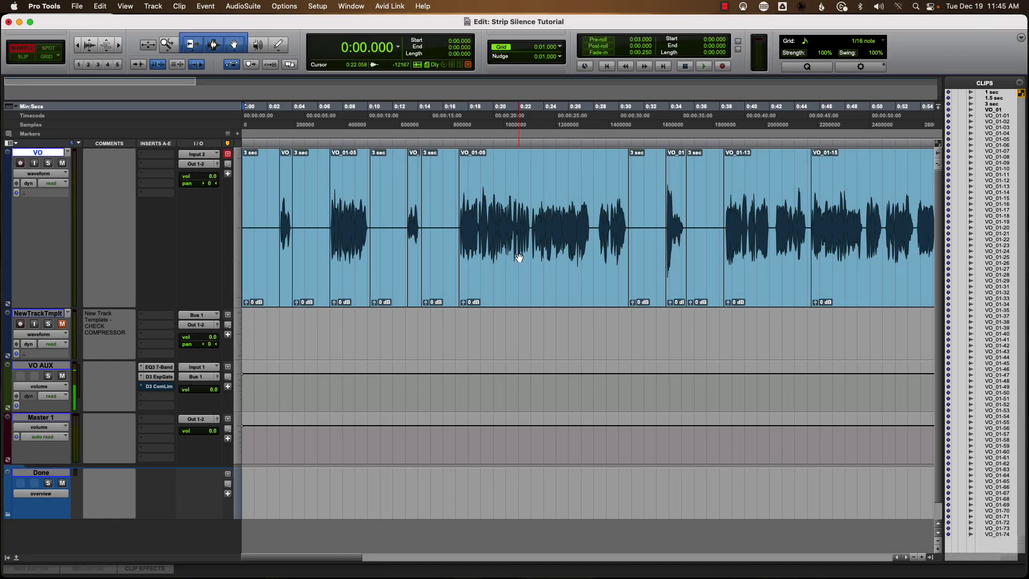
Review the edited VO track, select all of its clips and consolidate them into one clip
{"action": "scroll", "coordinate": [404, 251], "scroll_direction": "right", "scroll_amount": 10}
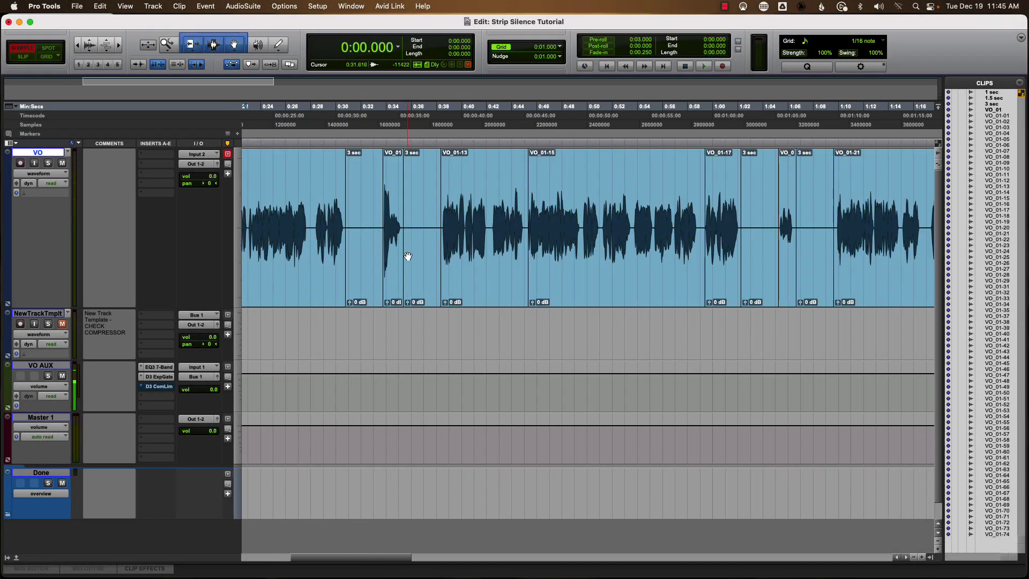
{"action": "scroll", "coordinate": [408, 255], "scroll_direction": "right", "scroll_amount": 14}
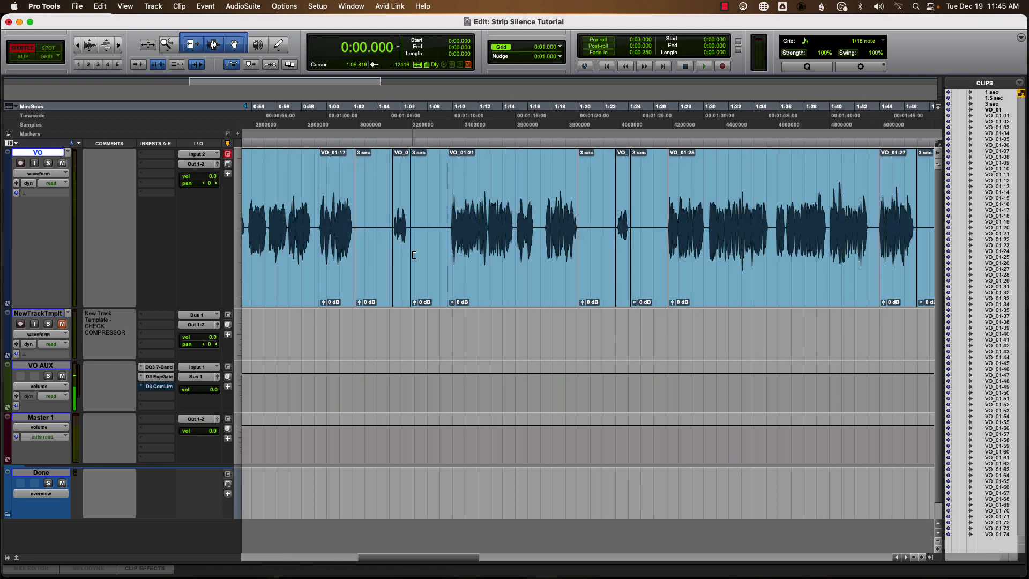
{"action": "scroll", "coordinate": [413, 255], "scroll_direction": "left", "scroll_amount": 20}
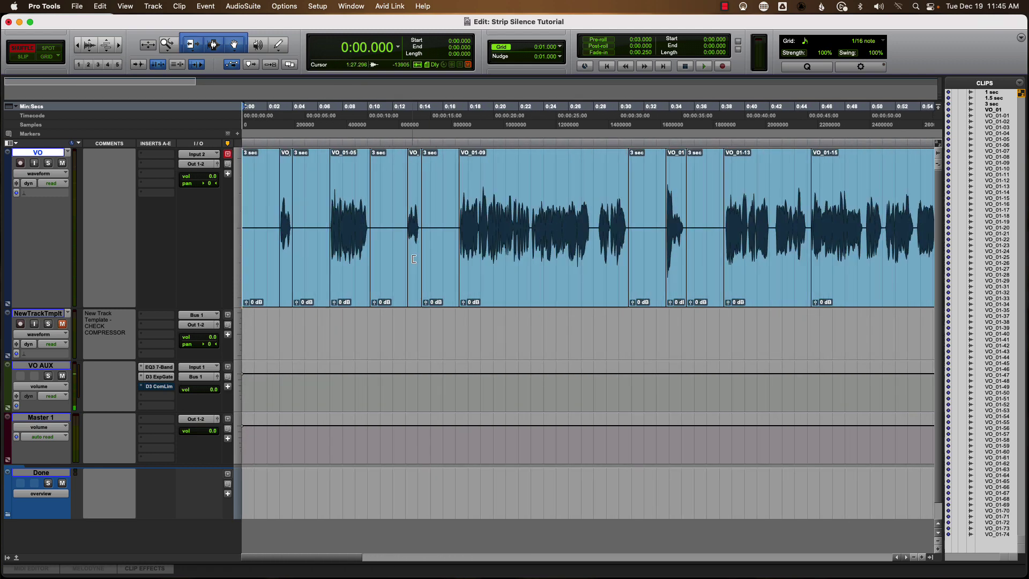
{"action": "triple_click", "coordinate": [353, 218]}
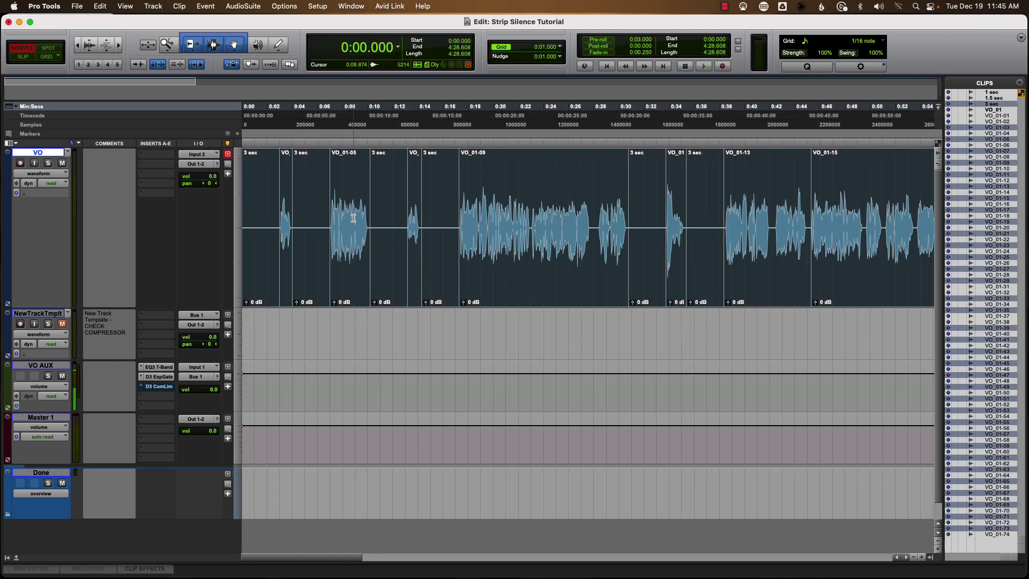
{"action": "key", "text": "alt+shift+3"}
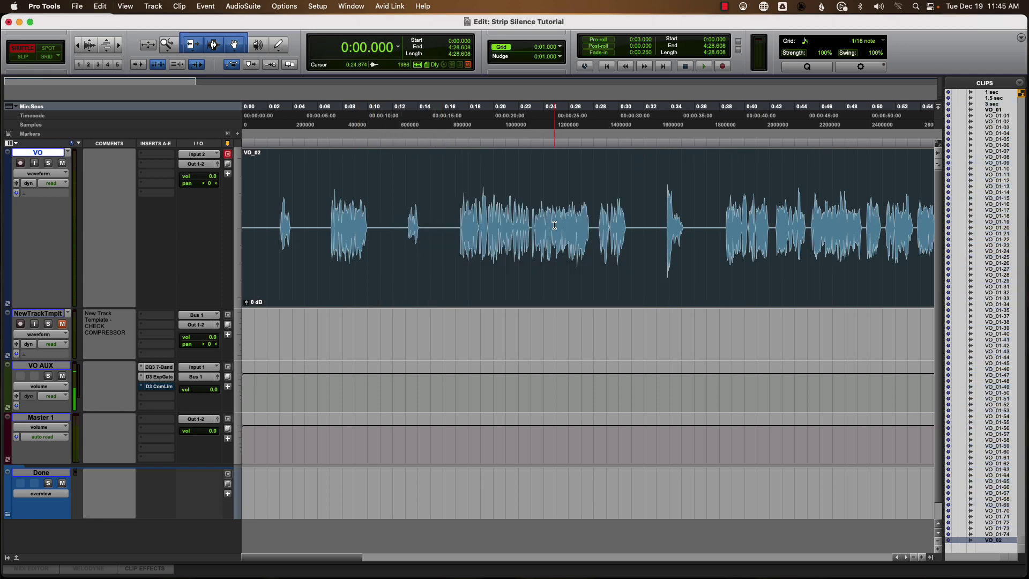
Cut out the loud burst from about 0:33.8 to 0:34.4 in the consolidated VO clip
{"action": "scroll", "coordinate": [554, 225], "scroll_direction": "right", "scroll_amount": 10}
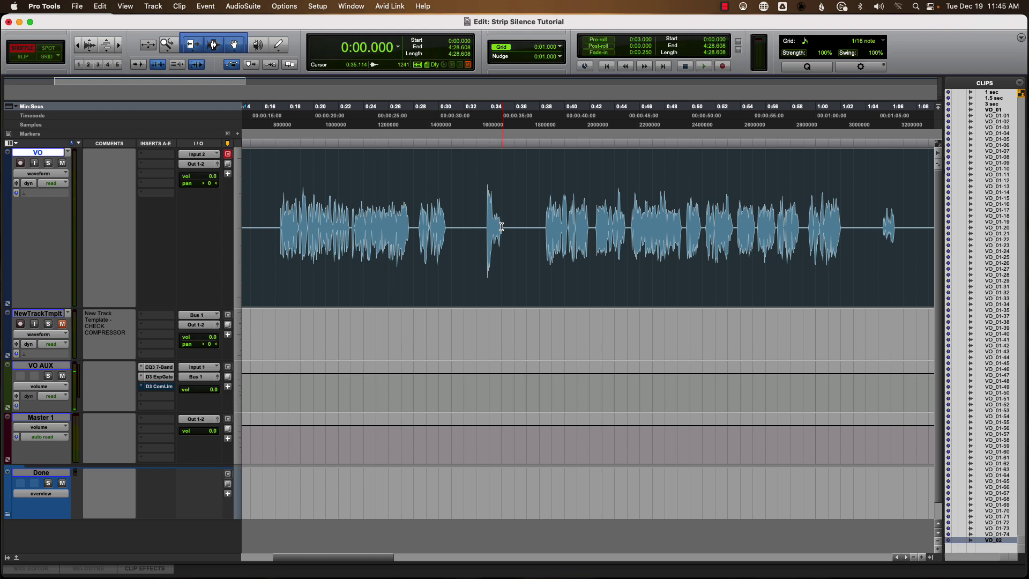
{"action": "left_click", "coordinate": [489, 217]}
{"action": "key", "text": "super+bracketright"}
{"action": "key", "text": "super+bracketright"}
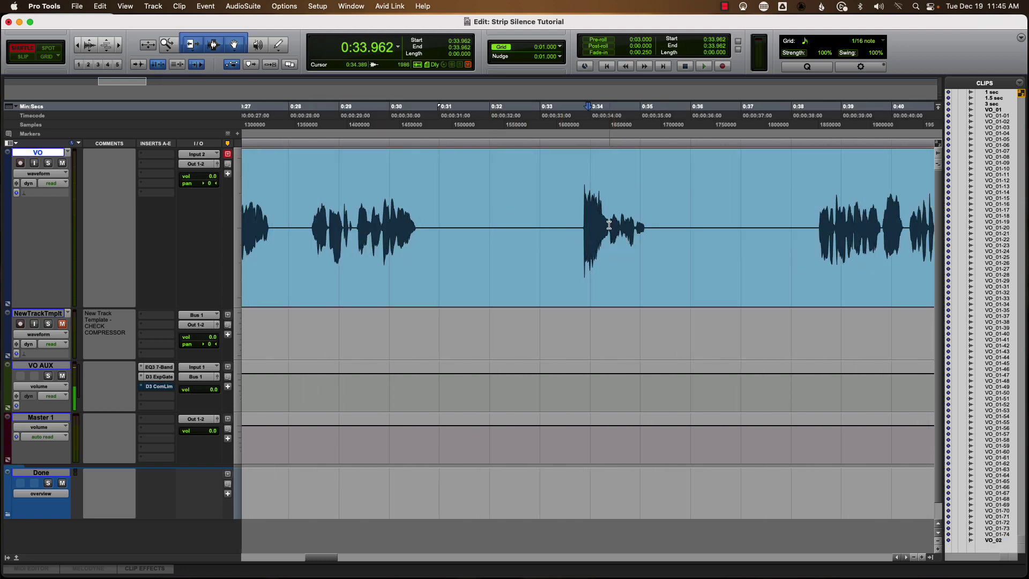
{"action": "left_click_drag", "start_coordinate": [609, 225], "coordinate": [578, 238]}
{"action": "key", "text": "Delete"}
{"action": "key", "text": "super+bracketleft"}
{"action": "key", "text": "super+bracketleft"}
Select the clips on both sides of the cut and consolidate them into one continuous VO clip
{"action": "left_click", "coordinate": [721, 270]}
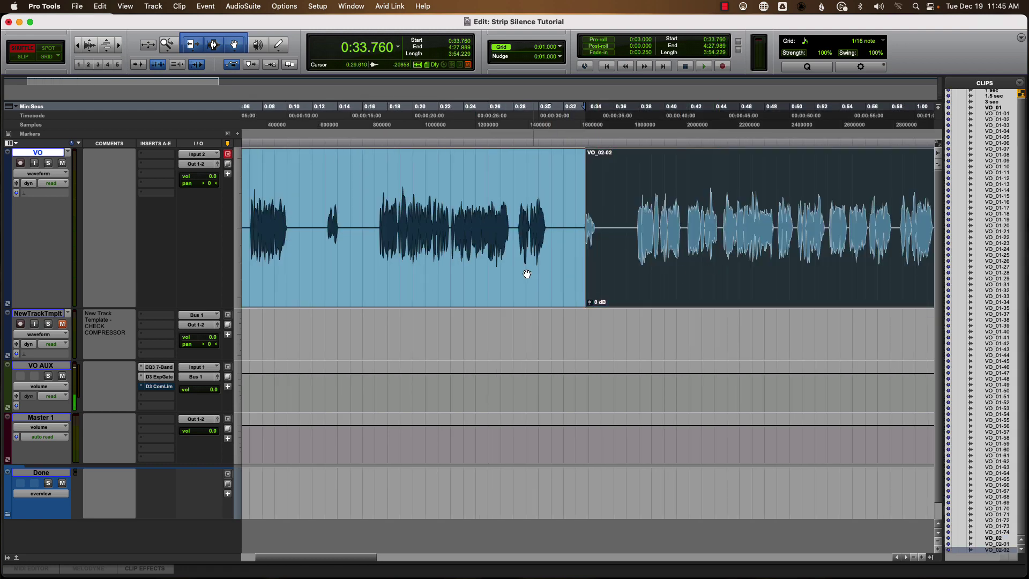
{"action": "left_click", "coordinate": [526, 274], "text": "shift"}
{"action": "key", "text": "alt+shift+3"}
{"action": "key", "text": "super+bracketleft"}
{"action": "scroll", "coordinate": [559, 245], "scroll_direction": "right", "scroll_amount": 10}
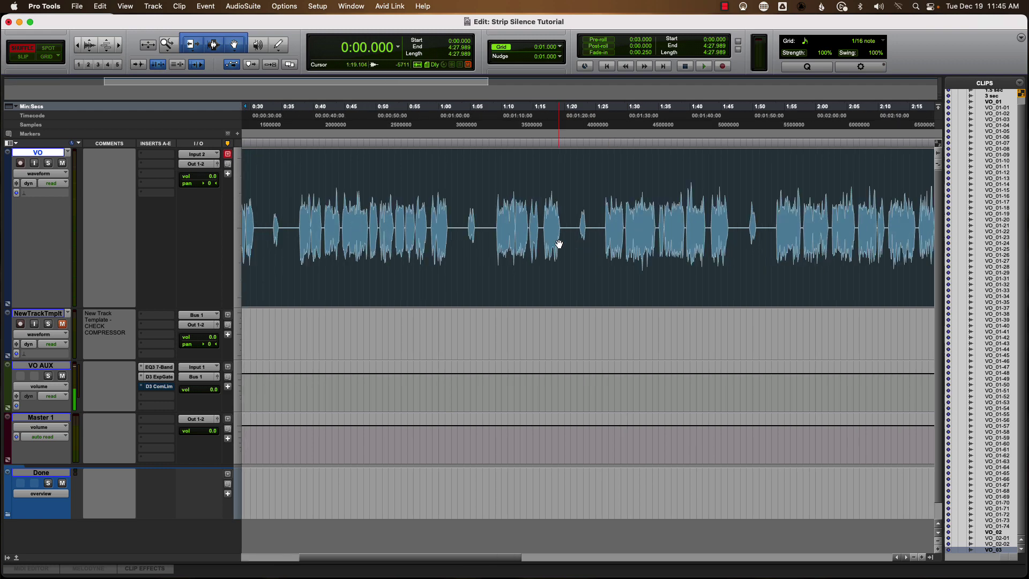
{"action": "scroll", "coordinate": [558, 245], "scroll_direction": "left", "scroll_amount": 20}
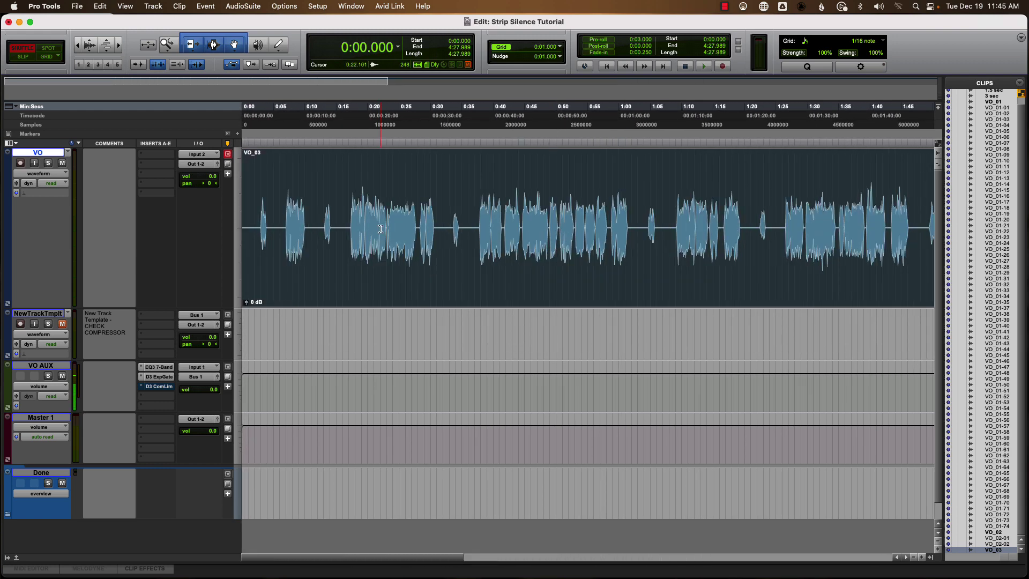
Render Normalize on the whole VO clip at a peak level of -3.0 dB and close the plug-in
{"action": "left_click", "coordinate": [238, 8]}
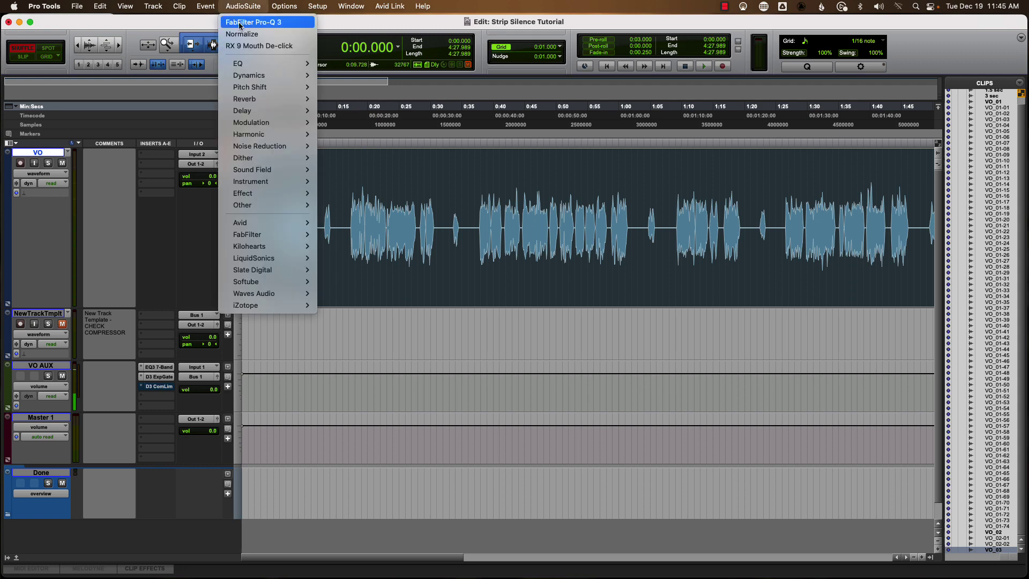
{"action": "left_click", "coordinate": [243, 34]}
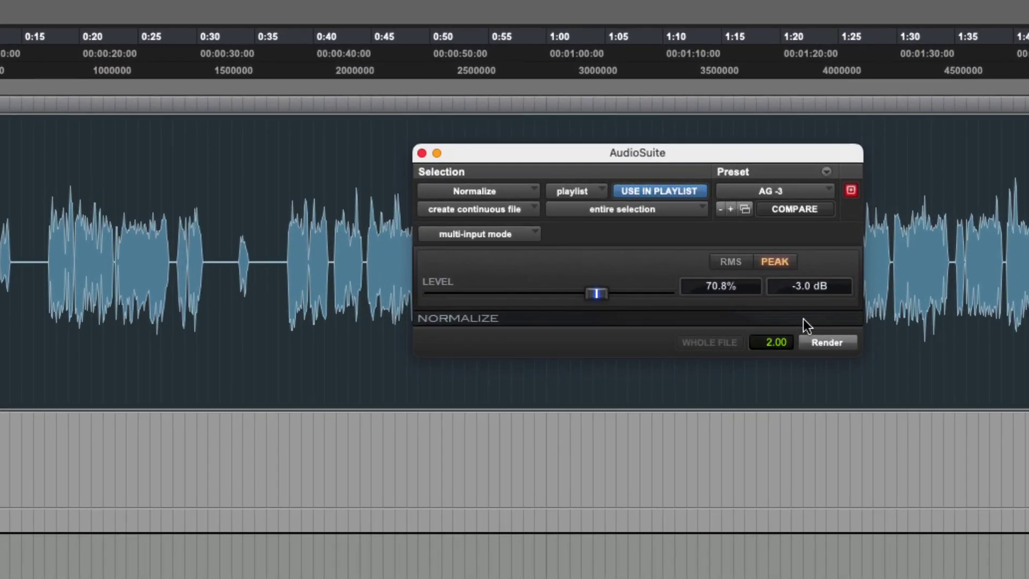
{"action": "left_click", "coordinate": [814, 342]}
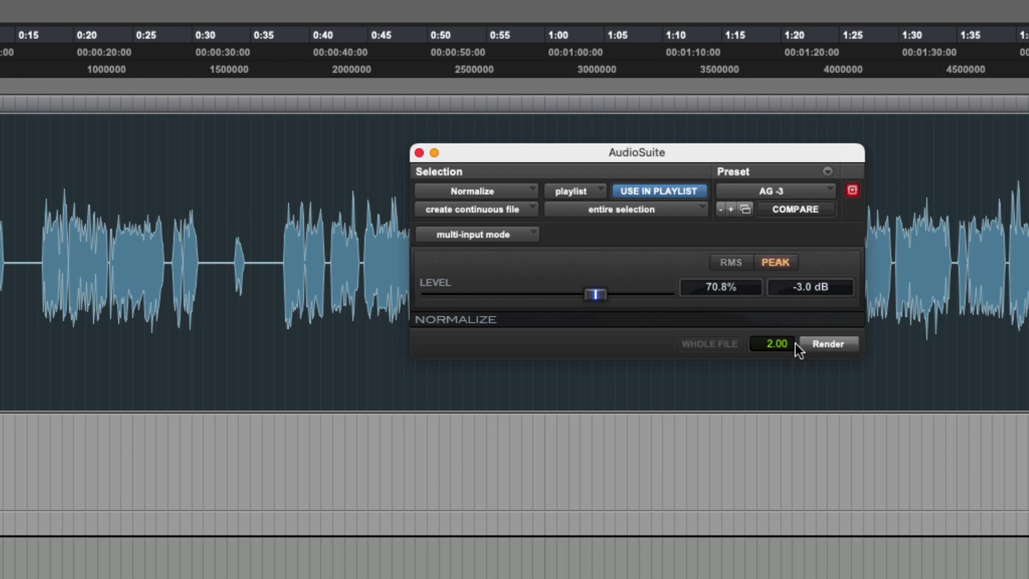
{"action": "left_click", "coordinate": [420, 153]}
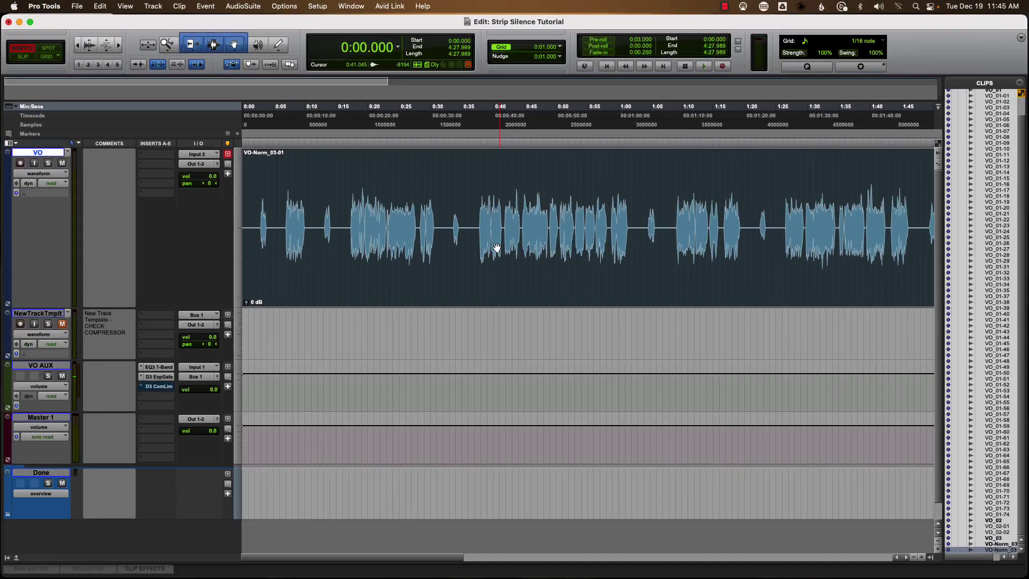
Select the whole normalized VO clip and open Strip Silence, placing its window below the waveform
{"action": "left_click", "coordinate": [472, 212]}
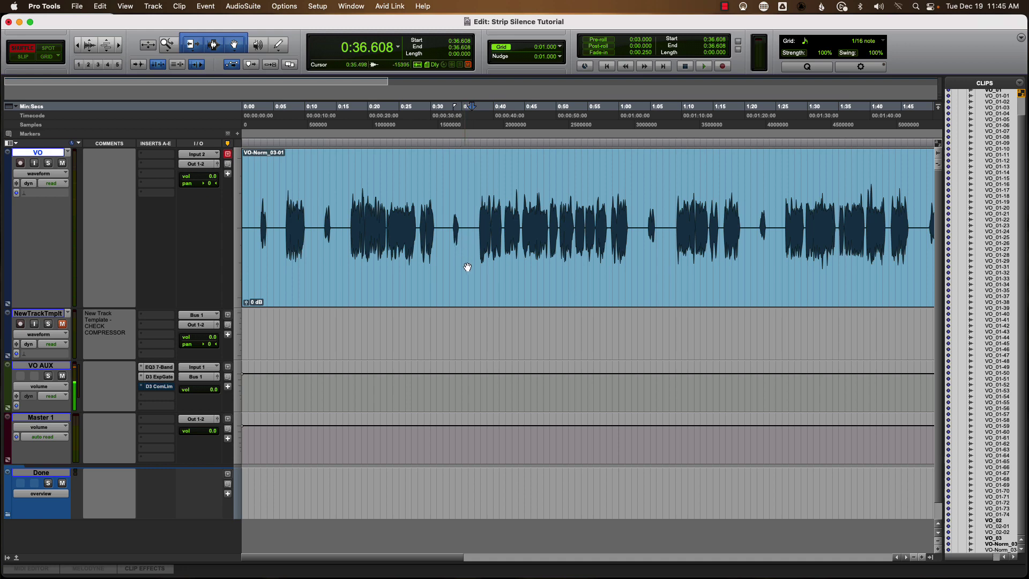
{"action": "left_click", "coordinate": [332, 280]}
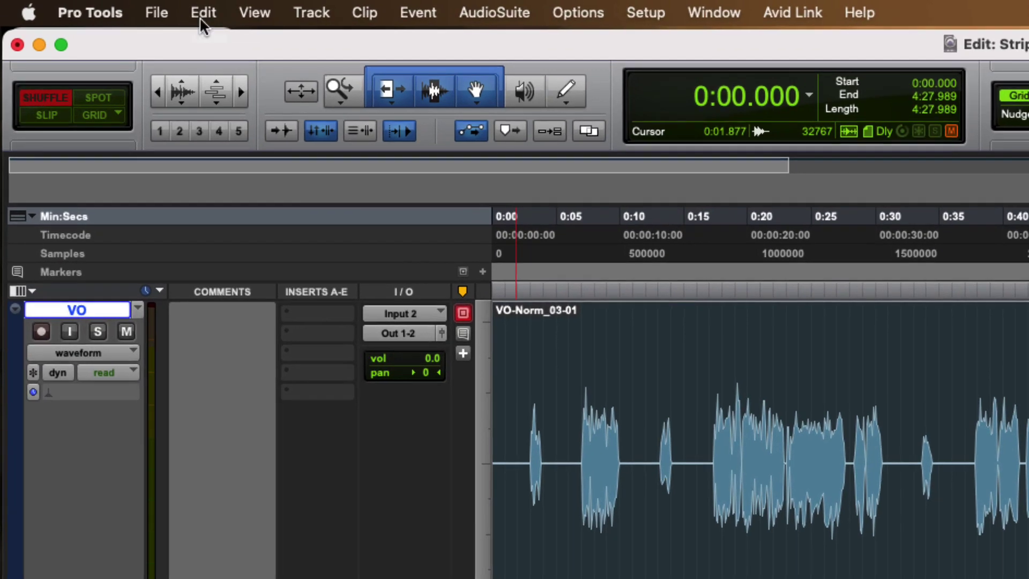
{"action": "left_click", "coordinate": [97, 6]}
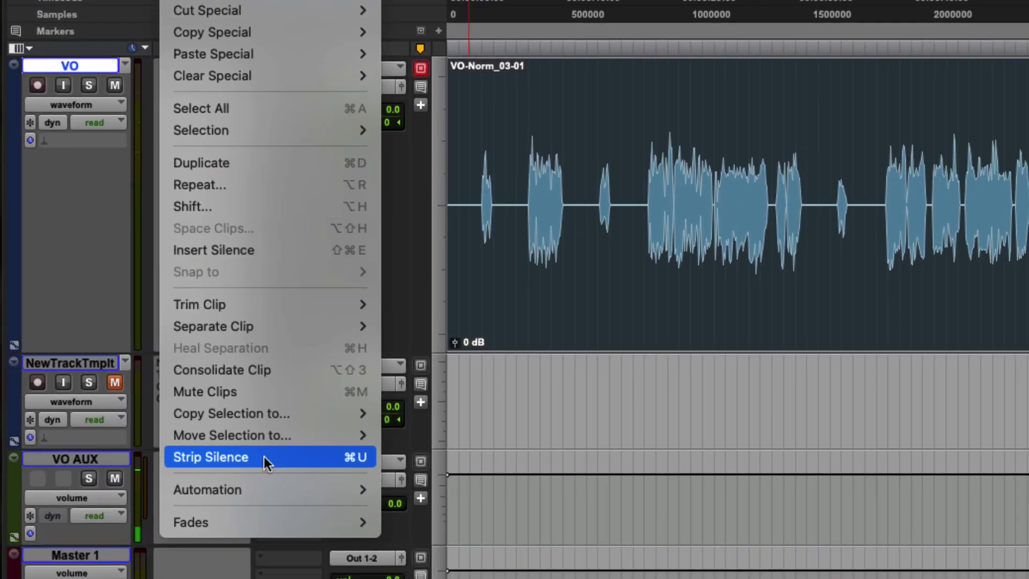
{"action": "left_click", "coordinate": [264, 457]}
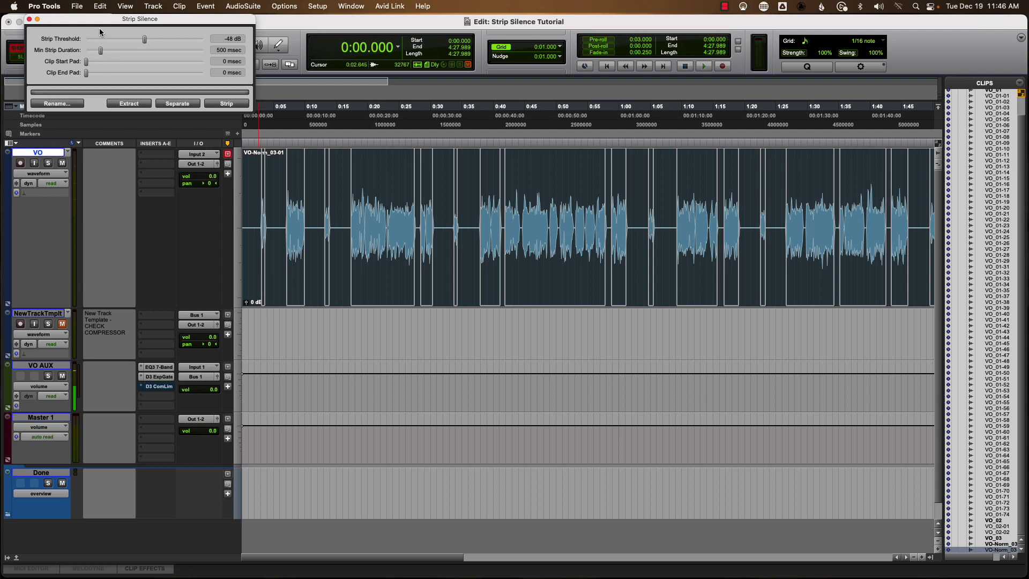
{"action": "left_click_drag", "start_coordinate": [96, 19], "coordinate": [470, 247]}
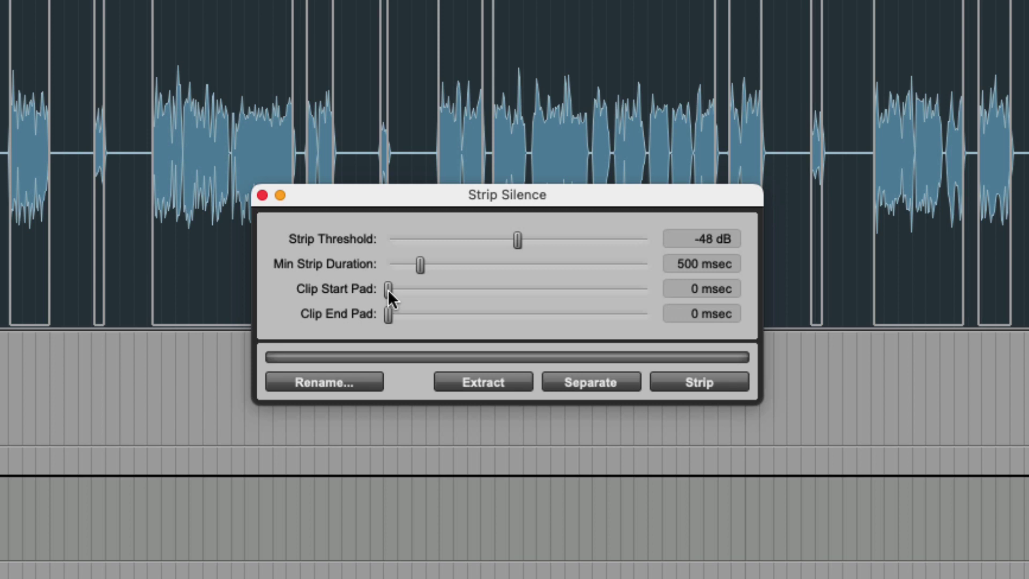
Strip the VO clip's silence with 141 msec start and end pads and a 2482 msec minimum strip duration
{"action": "left_click_drag", "start_coordinate": [389, 290], "coordinate": [400, 313]}
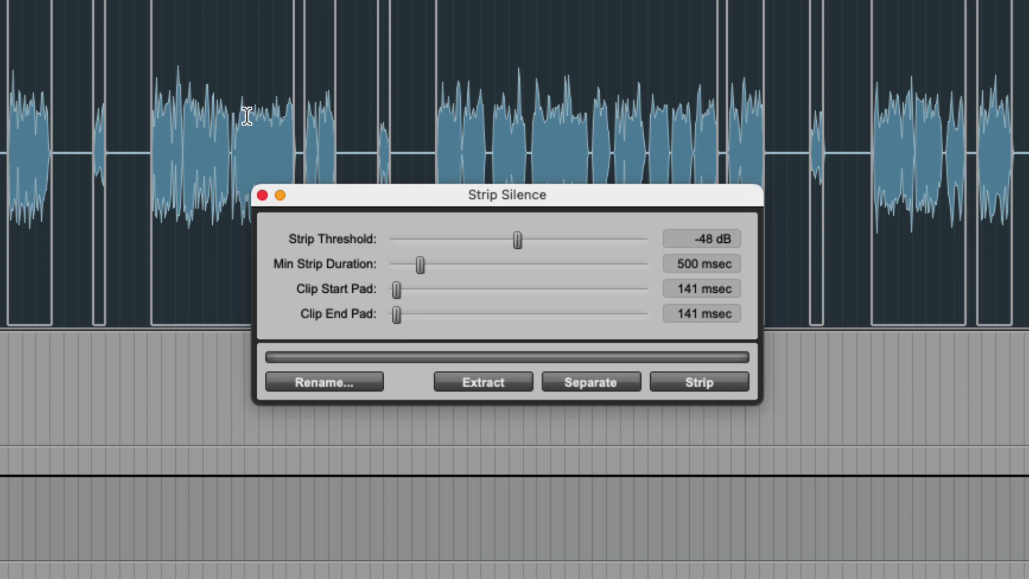
{"action": "mouse_move", "coordinate": [395, 290]}
{"action": "left_mouse_down"}
{"action": "mouse_move", "coordinate": [378, 287]}
{"action": "mouse_move", "coordinate": [395, 286]}
{"action": "left_mouse_up"}
{"action": "left_click_drag", "start_coordinate": [419, 262], "coordinate": [552, 260]}
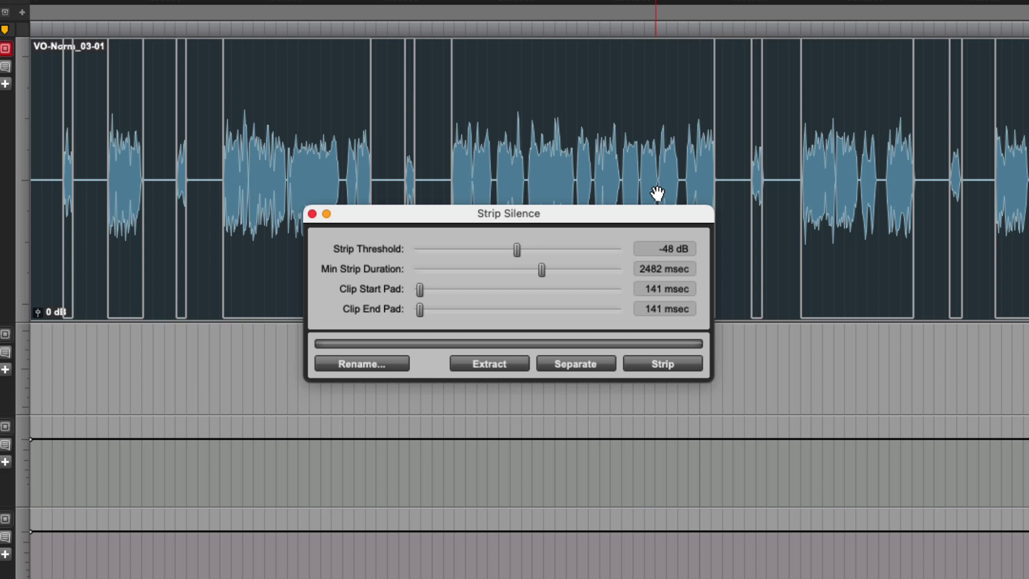
{"action": "left_click", "coordinate": [671, 365]}
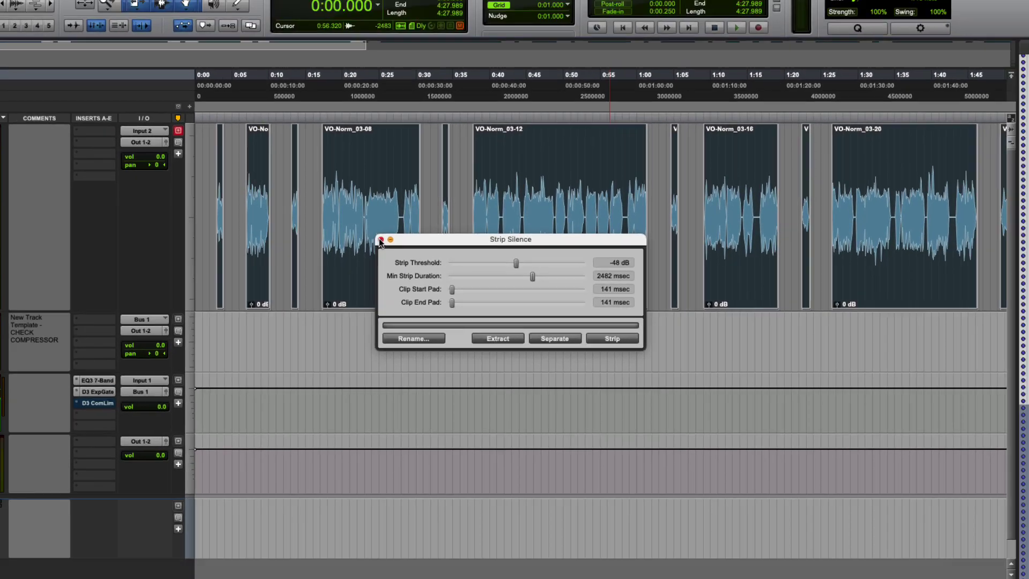
{"action": "left_click", "coordinate": [312, 214]}
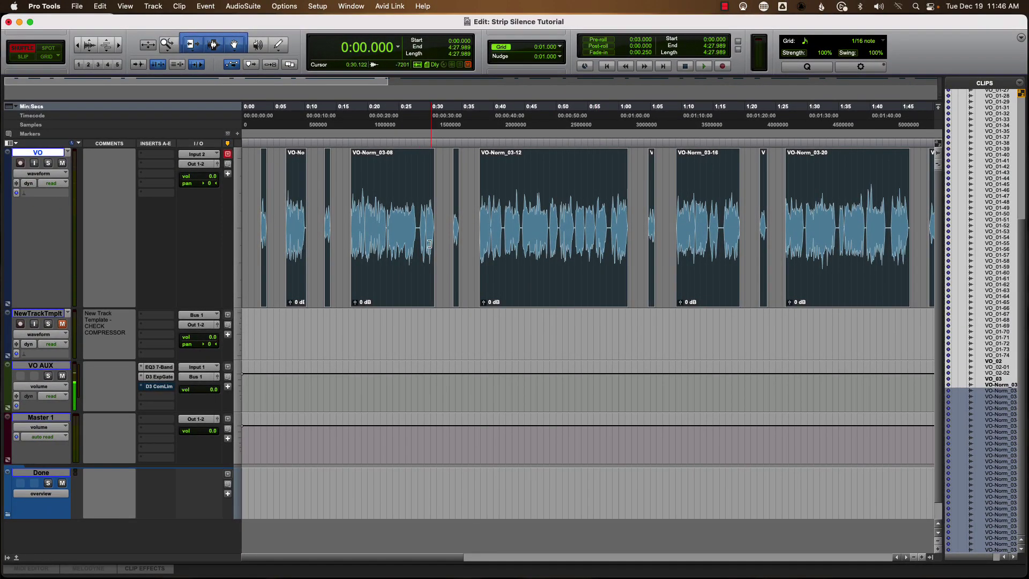
Play the first short clip on the VO track and rename the longer clip after it 1002
{"action": "left_click", "coordinate": [465, 193]}
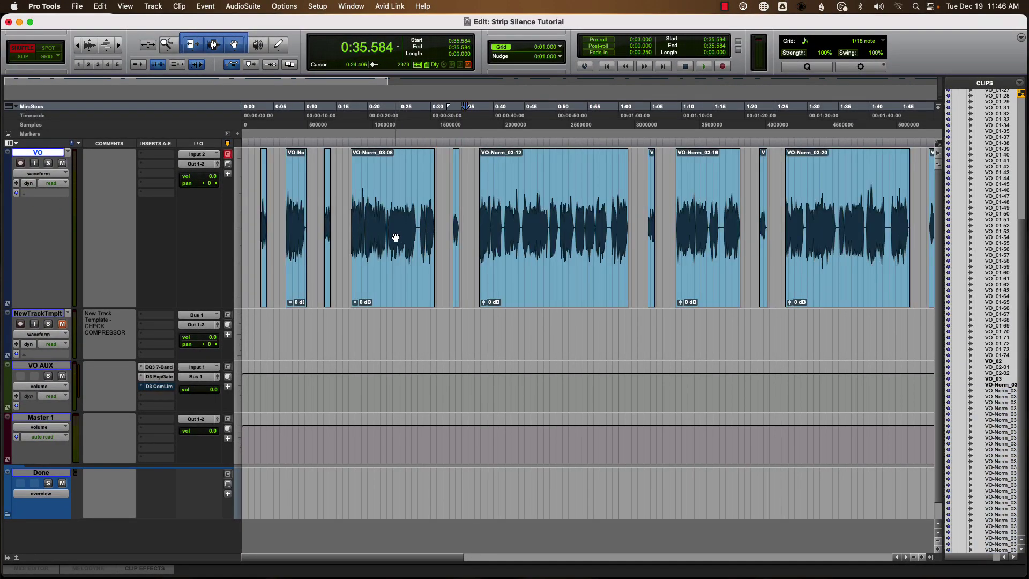
{"action": "scroll", "coordinate": [397, 238], "scroll_direction": "right", "scroll_amount": 10}
{"action": "scroll", "coordinate": [398, 236], "scroll_direction": "left", "scroll_amount": 10}
{"action": "key", "text": "super+]"}
{"action": "key", "text": "super+]"}
{"action": "scroll", "coordinate": [353, 264], "scroll_direction": "left", "scroll_amount": 8}
{"action": "scroll", "coordinate": [353, 264], "scroll_direction": "left", "scroll_amount": 5}
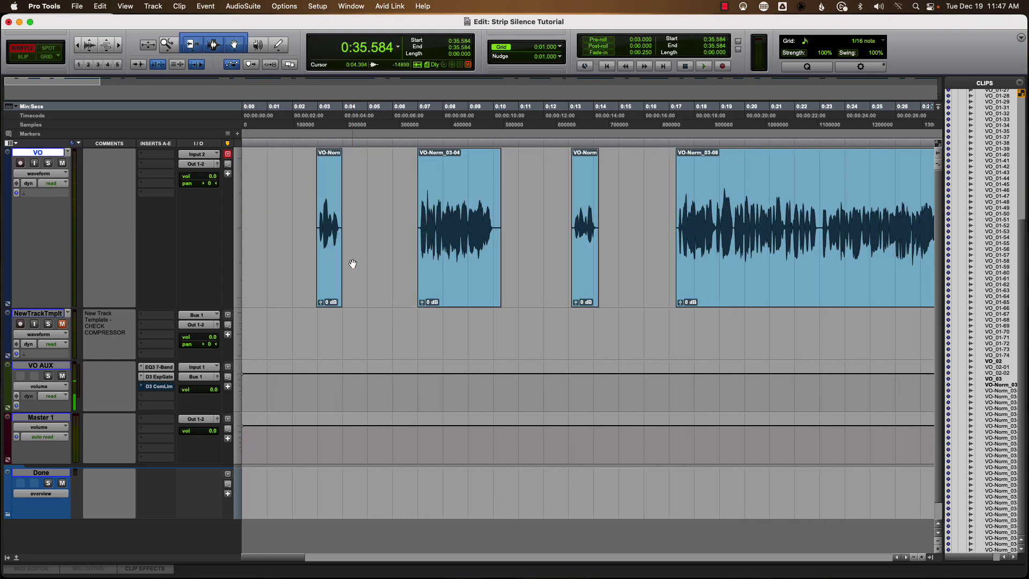
{"action": "left_click", "coordinate": [334, 289]}
{"action": "key", "text": "space"}
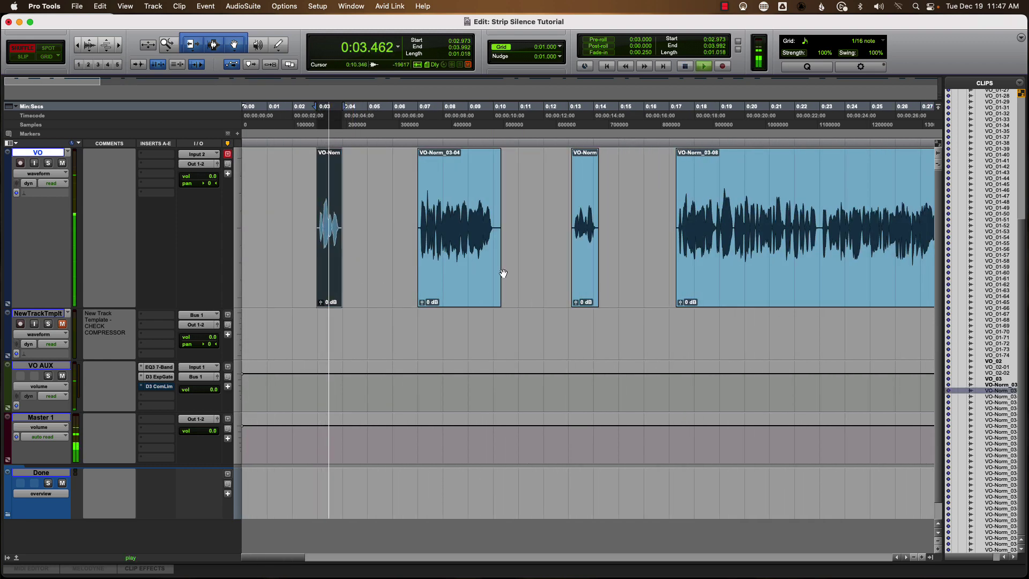
{"action": "double_click", "coordinate": [457, 269]}
{"action": "type", "text": "1002"}
{"action": "key", "text": "Return"}
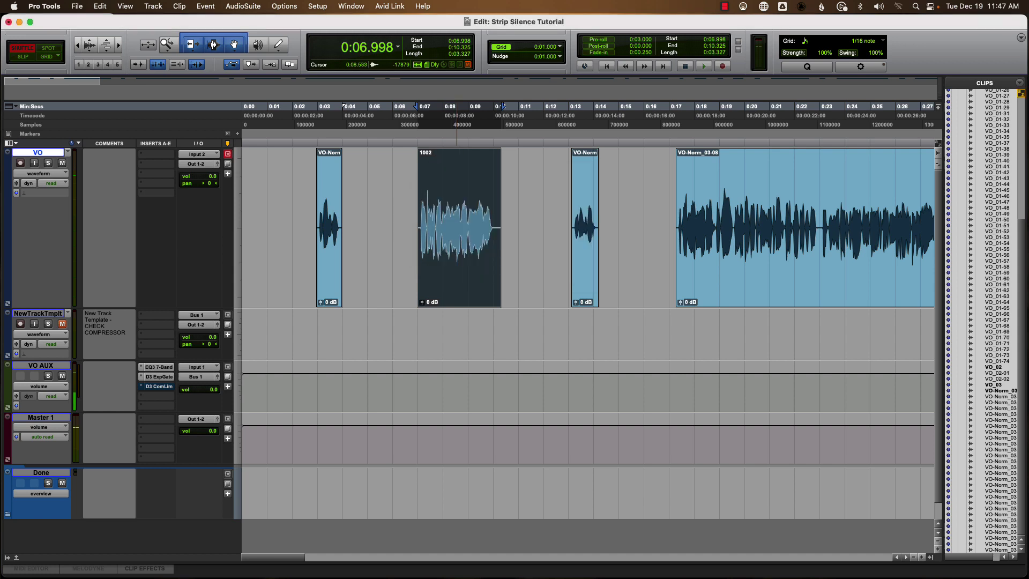
Rename the long VO-Norm_03-08 clip on the VO track as 1005
{"action": "double_click", "coordinate": [734, 282]}
{"action": "type", "text": "10"}
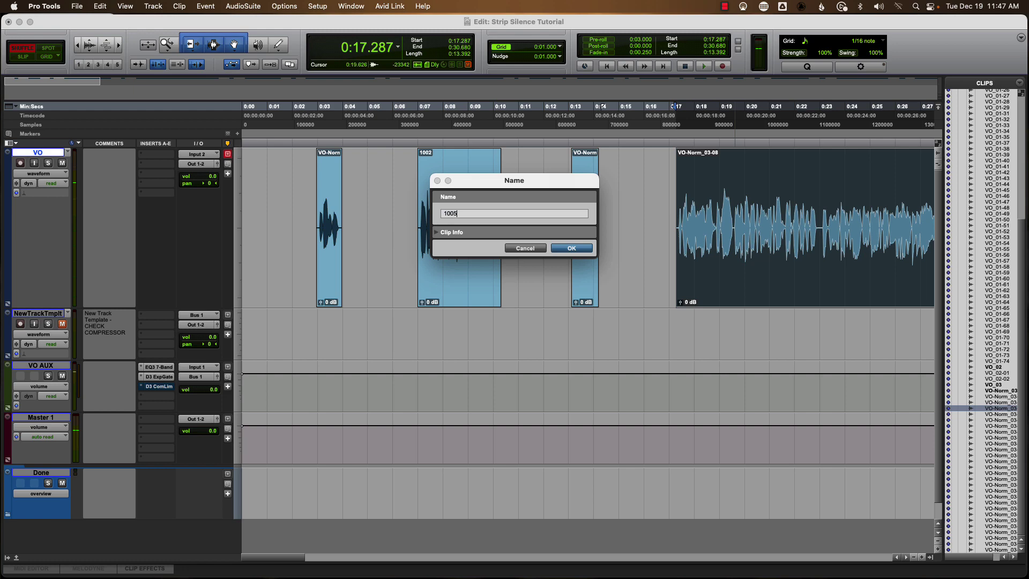
{"action": "type", "text": "05"}
{"action": "key", "text": "Return"}
Delete the short clips that precede clips 1005 and 1002 on the VO track
{"action": "key", "text": "super+bracketleft"}
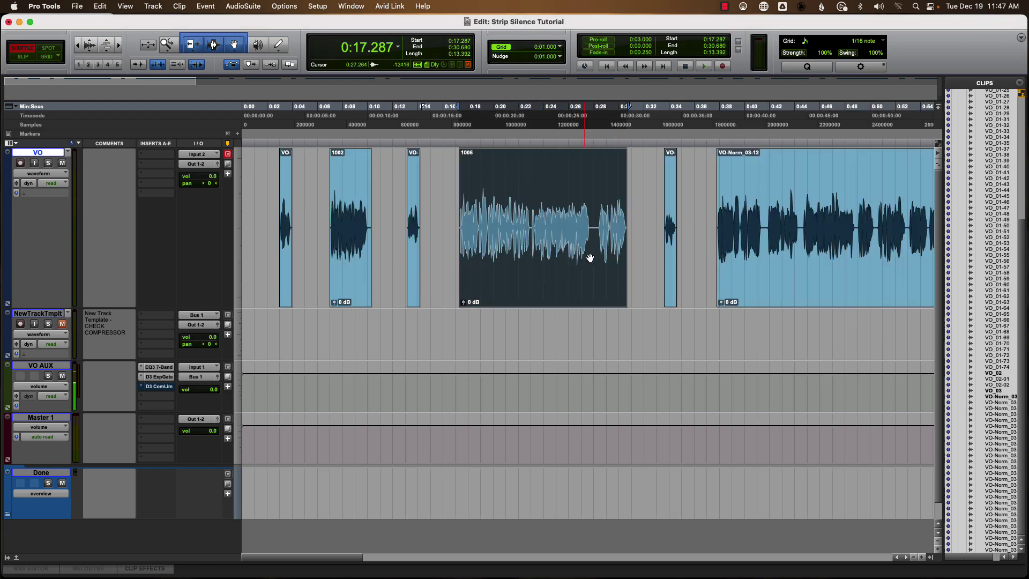
{"action": "left_click", "coordinate": [409, 289]}
{"action": "key", "text": "Delete"}
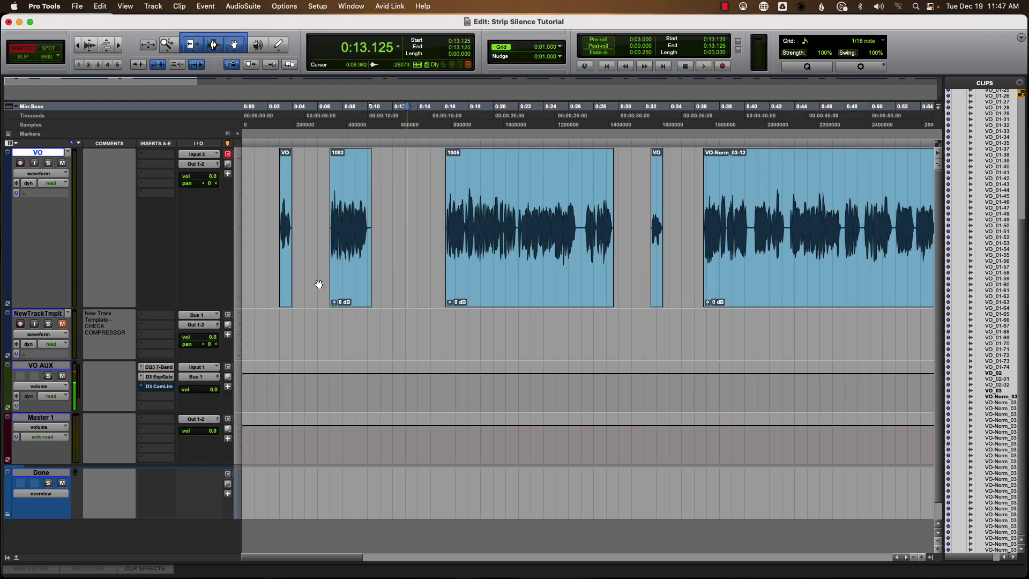
{"action": "left_click", "coordinate": [287, 287]}
{"action": "key", "text": "Delete"}
Remove the empty gaps before clip 1002 and between clips 1002 and 1005 so they butt together
{"action": "double_click", "coordinate": [274, 209]}
{"action": "key", "text": "Delete"}
{"action": "double_click", "coordinate": [319, 188]}
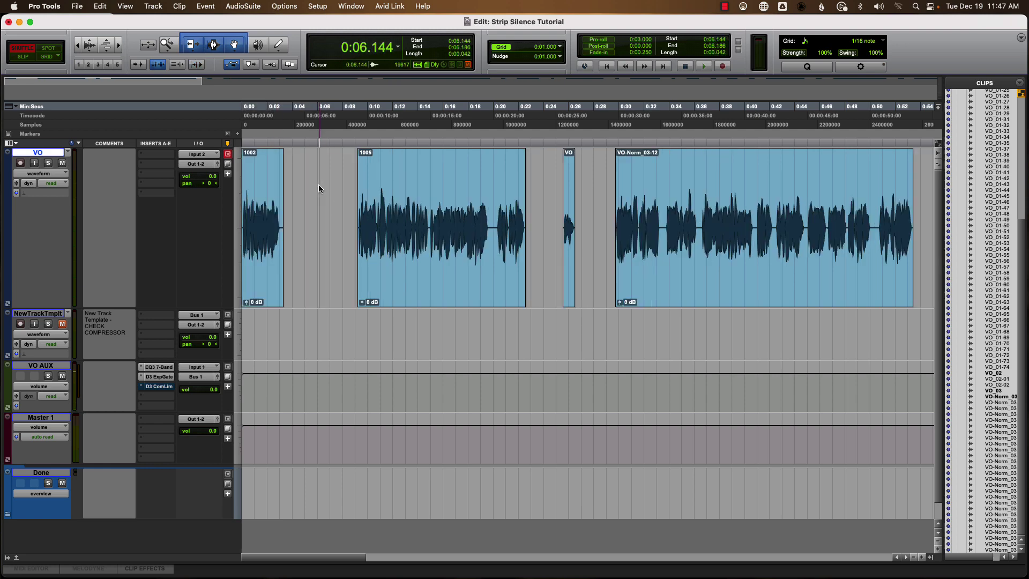
{"action": "key", "text": "Delete"}
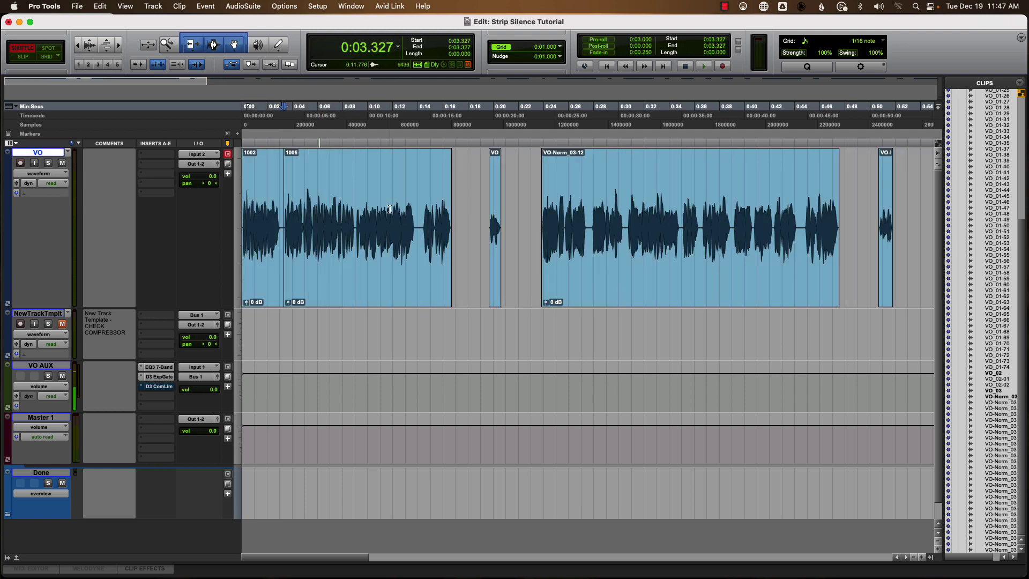
Play the short clip after 1005 and rename the following VO-Norm_03-12 clip as 1006
{"action": "left_click", "coordinate": [495, 270]}
{"action": "key", "text": "space"}
{"action": "double_click", "coordinate": [575, 270]}
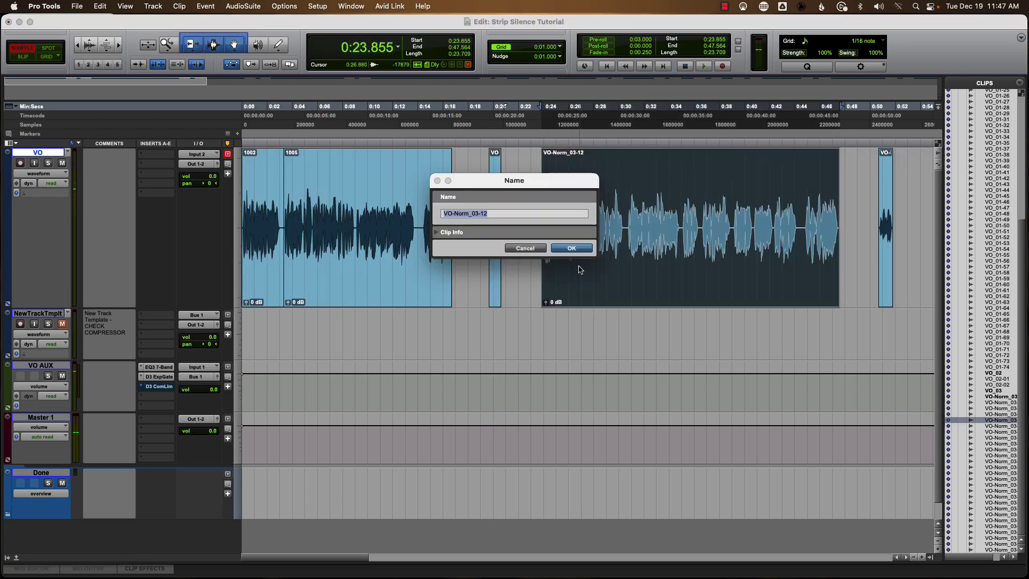
{"action": "type", "text": "1006"}
{"action": "key", "text": "Return"}
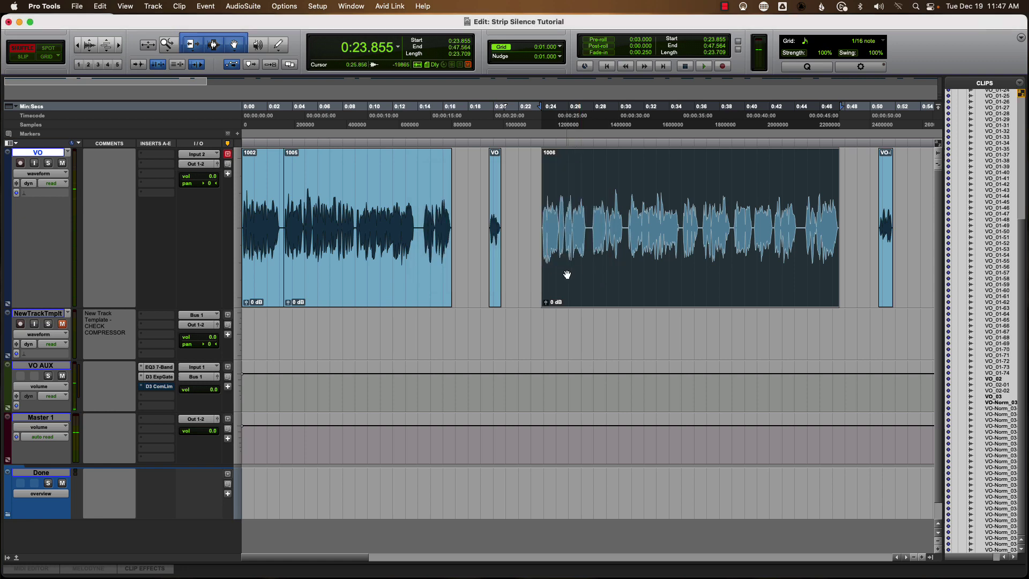
Delete the short clip between 1005 and 1006 and close the empty gap it leaves
{"action": "left_click", "coordinate": [496, 287]}
{"action": "key", "text": "Delete"}
{"action": "double_click", "coordinate": [487, 202]}
{"action": "key", "text": "Delete"}
{"action": "scroll", "coordinate": [535, 244], "scroll_direction": "right", "scroll_amount": 1}
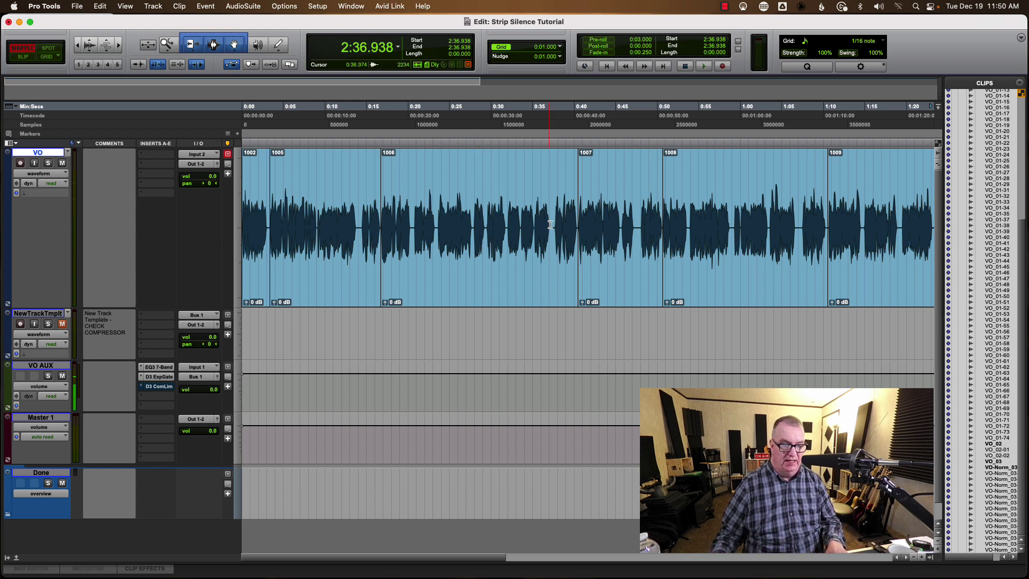
{"action": "scroll", "coordinate": [549, 229], "scroll_direction": "down", "scroll_amount": 1}
{"action": "scroll", "coordinate": [549, 229], "scroll_direction": "up", "scroll_amount": 1}
{"action": "scroll", "coordinate": [547, 230], "scroll_direction": "down", "scroll_amount": 1}
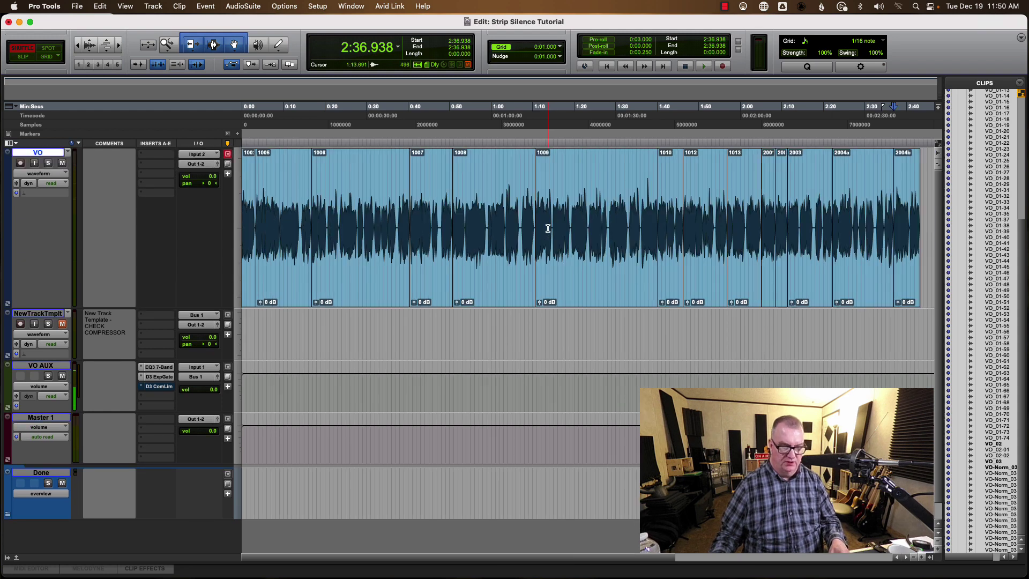
{"action": "scroll", "coordinate": [548, 230], "scroll_direction": "right", "scroll_amount": 1}
{"action": "scroll", "coordinate": [547, 231], "scroll_direction": "left", "scroll_amount": 3}
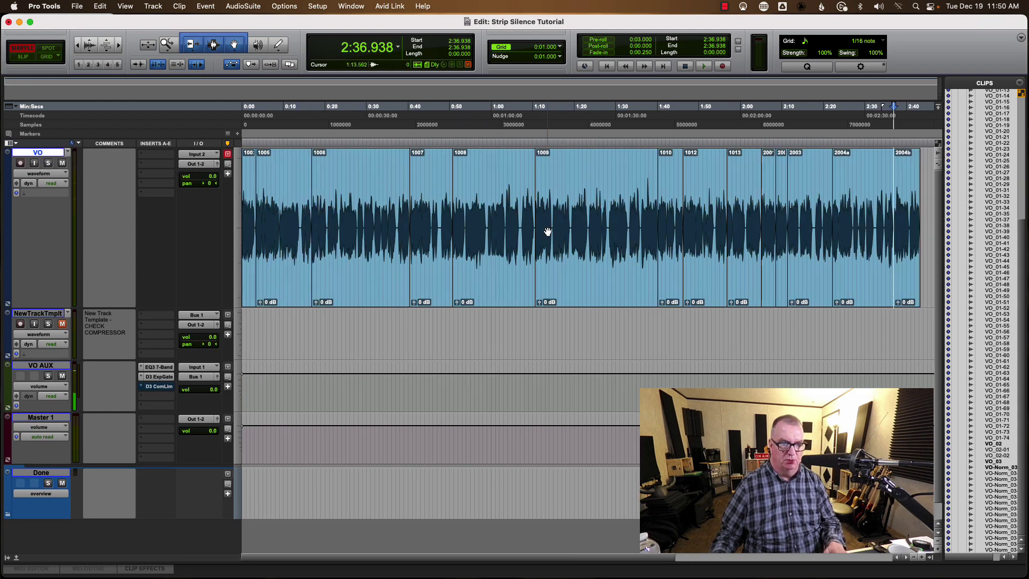